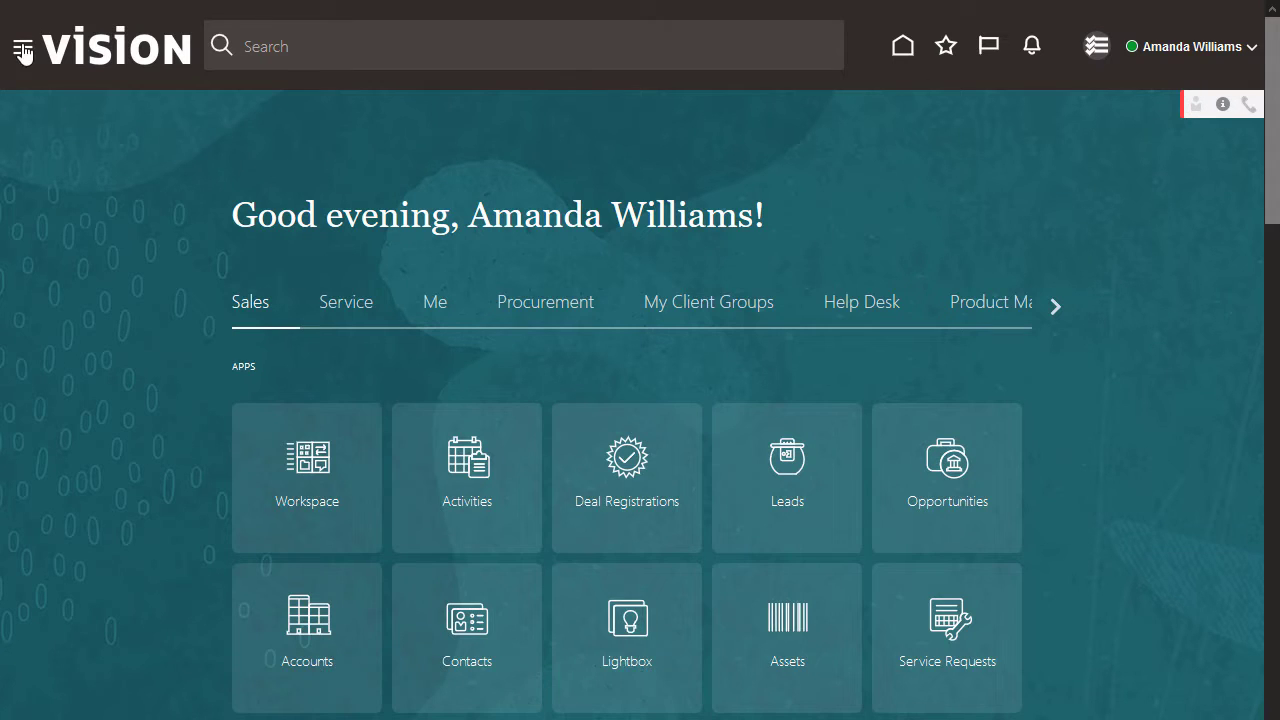
Go to Setup and Maintenance via My Enterprise and open Manage Export and Import Processes
{"action": "left_click", "coordinate": [22, 46]}
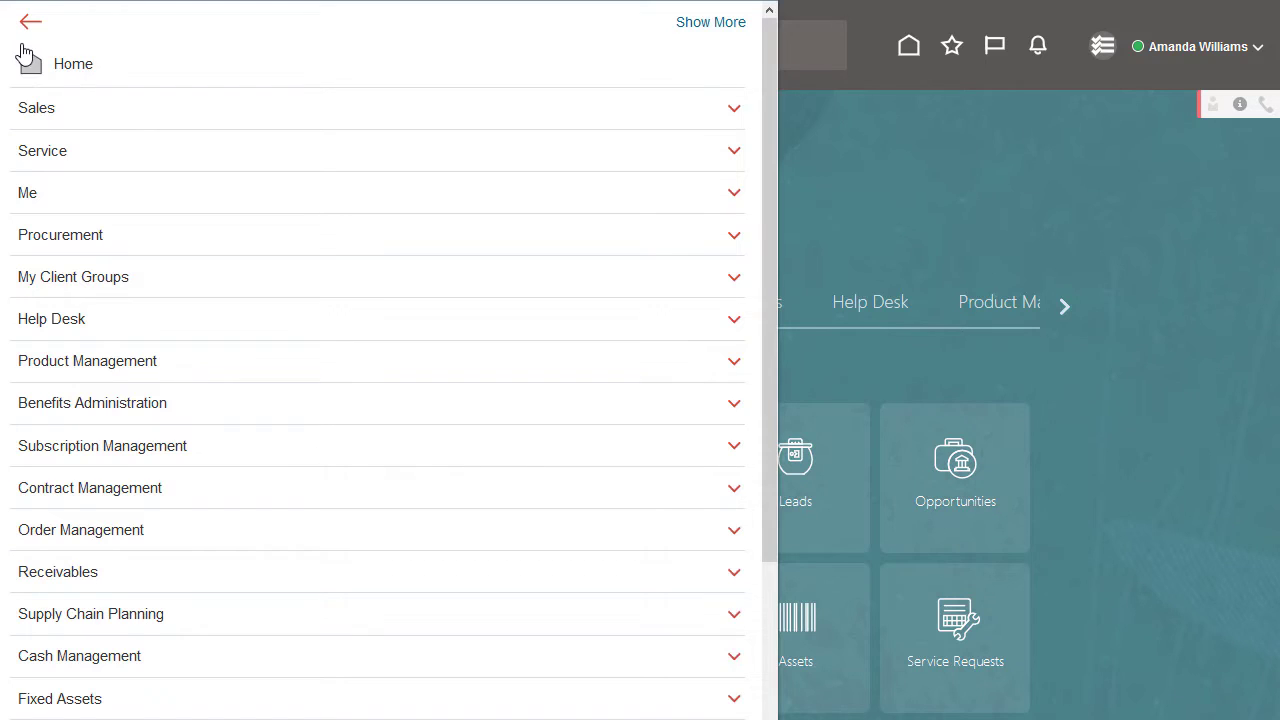
{"action": "scroll", "coordinate": [770, 245], "scroll_direction": "down", "scroll_amount": 1}
{"action": "left_click_drag", "start_coordinate": [770, 247], "coordinate": [769, 406]}
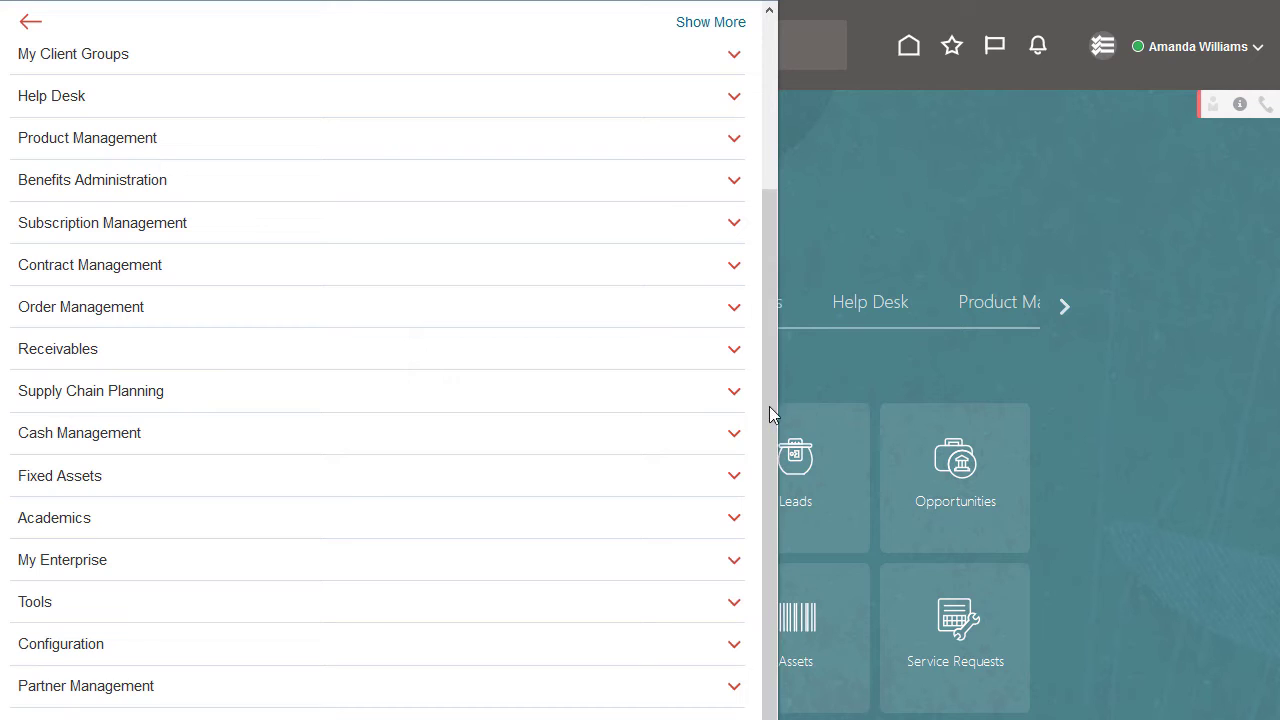
{"action": "left_click", "coordinate": [730, 562]}
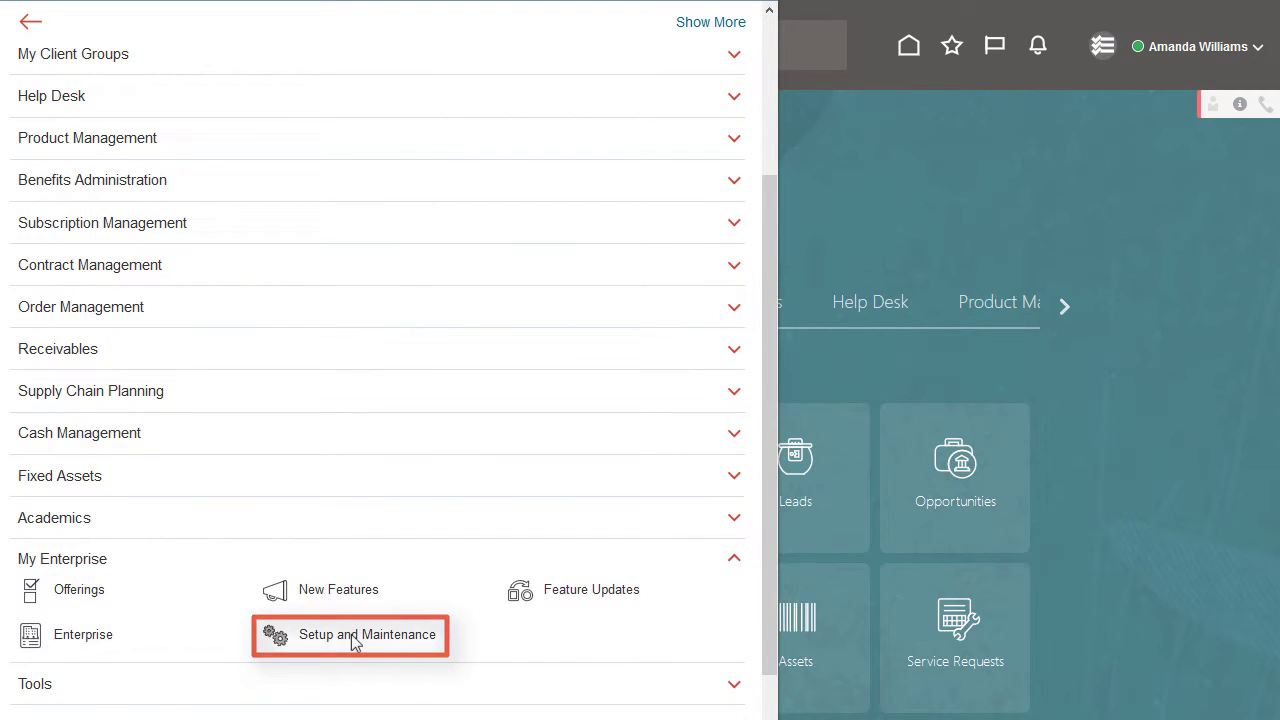
{"action": "left_click", "coordinate": [352, 640]}
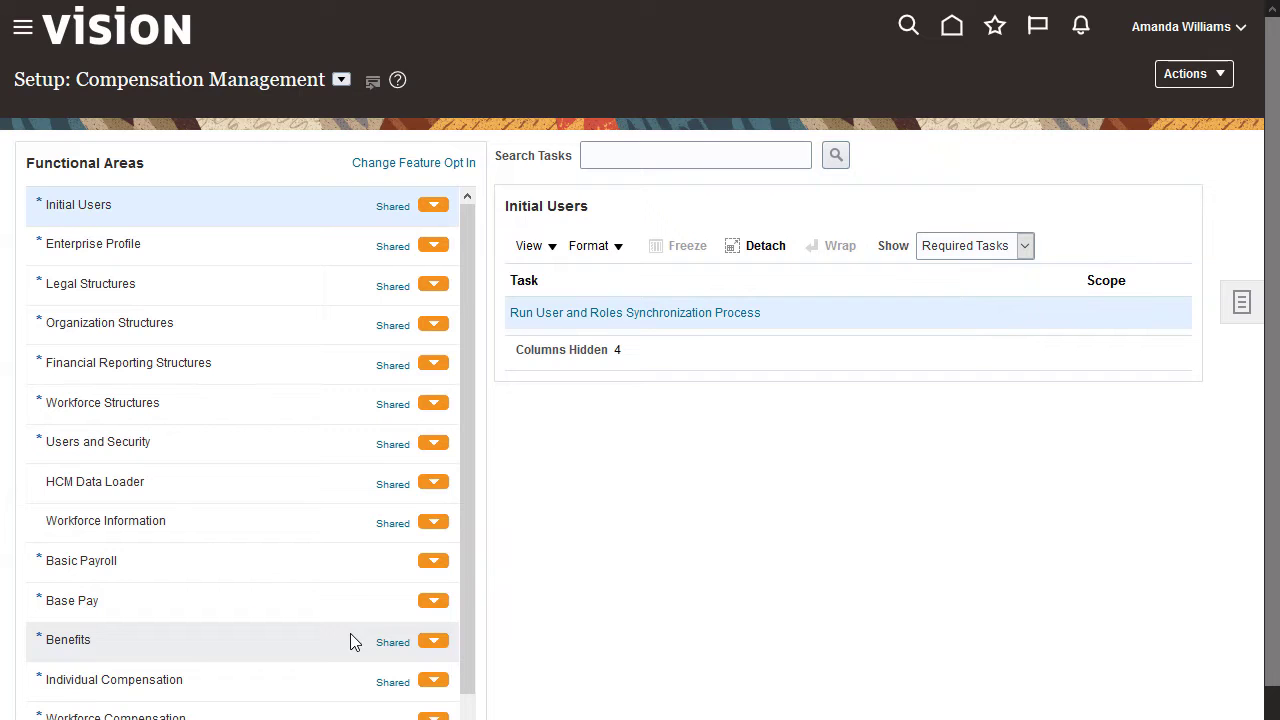
{"action": "left_click", "coordinate": [1239, 302]}
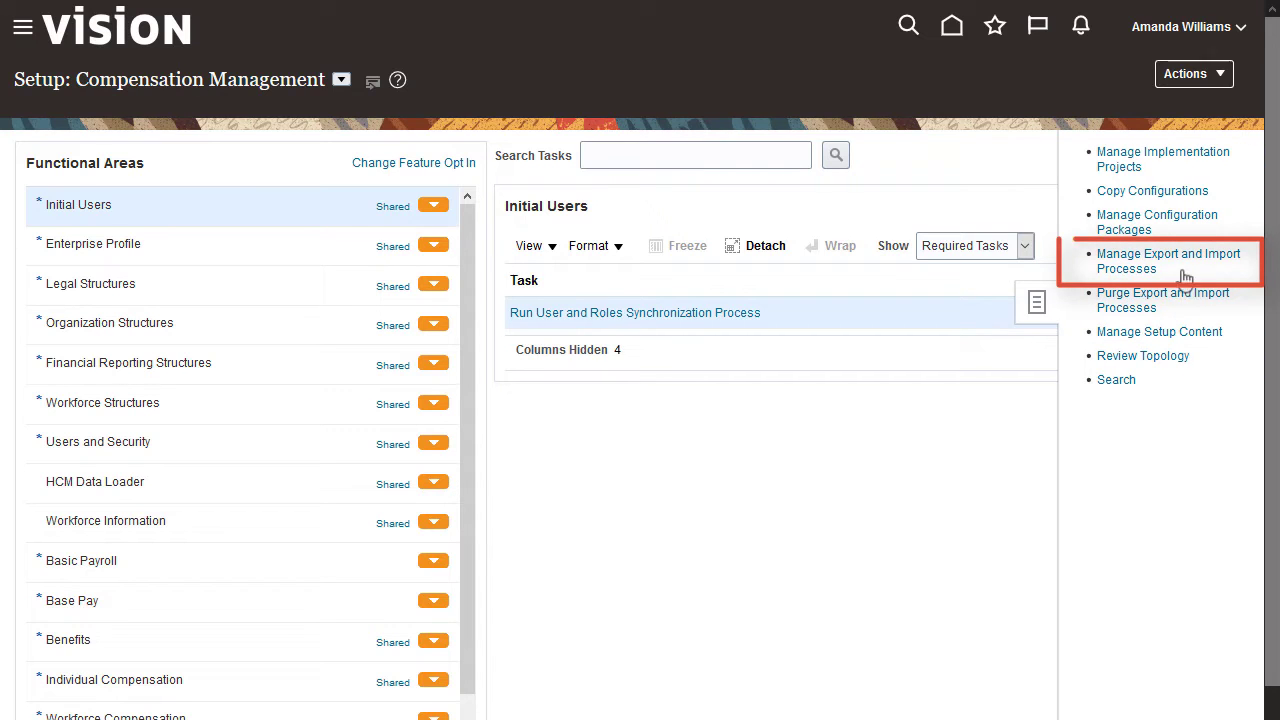
{"action": "left_click", "coordinate": [1138, 260]}
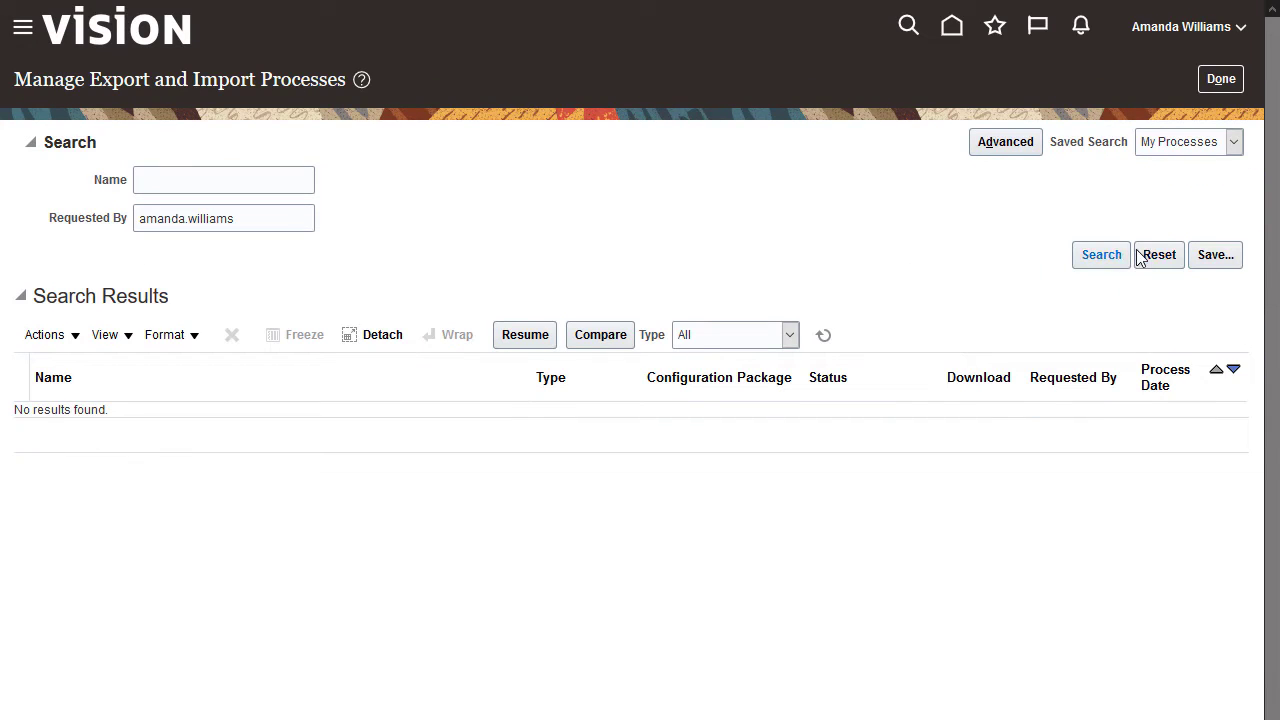
Switch to the Comparison Processes list showing the two completed Payments Prod_1 comparisons
{"action": "left_click", "coordinate": [588, 336]}
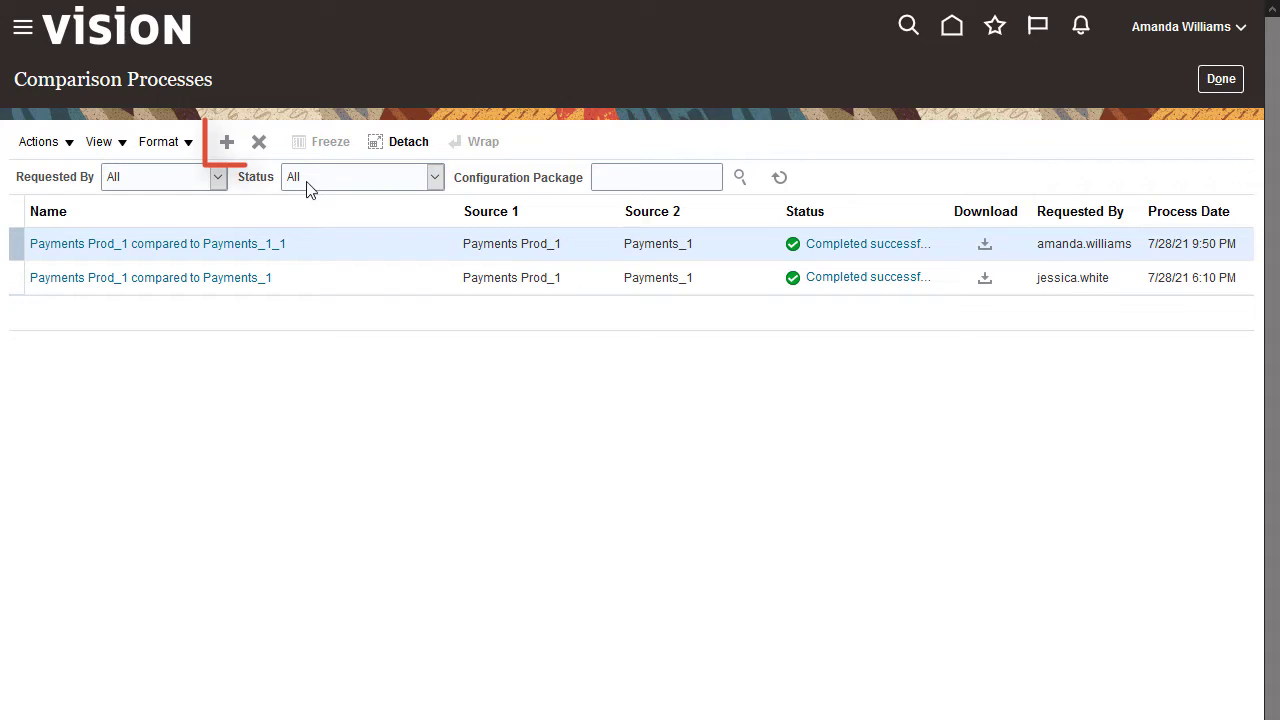
Submit a new comparison with Source 1 set to Payments Prod_1 and Source 2 set to Payments_1
{"action": "left_click", "coordinate": [228, 143]}
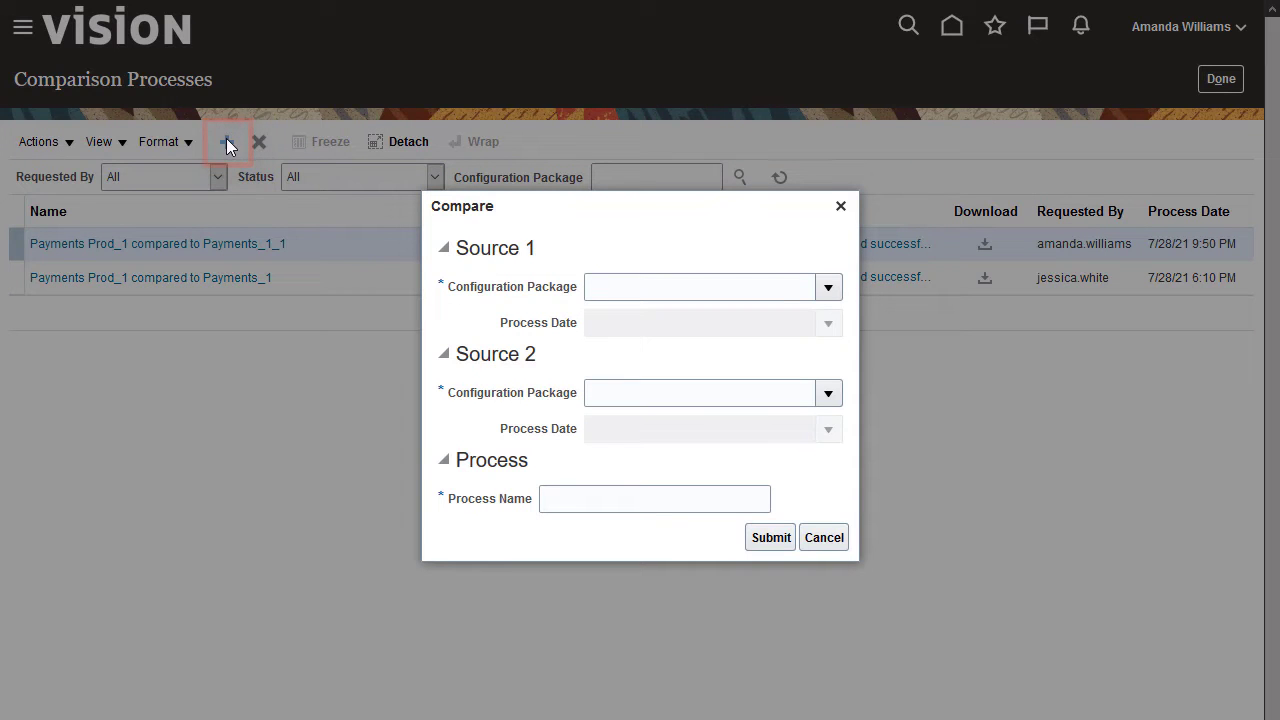
{"action": "left_click", "coordinate": [828, 288]}
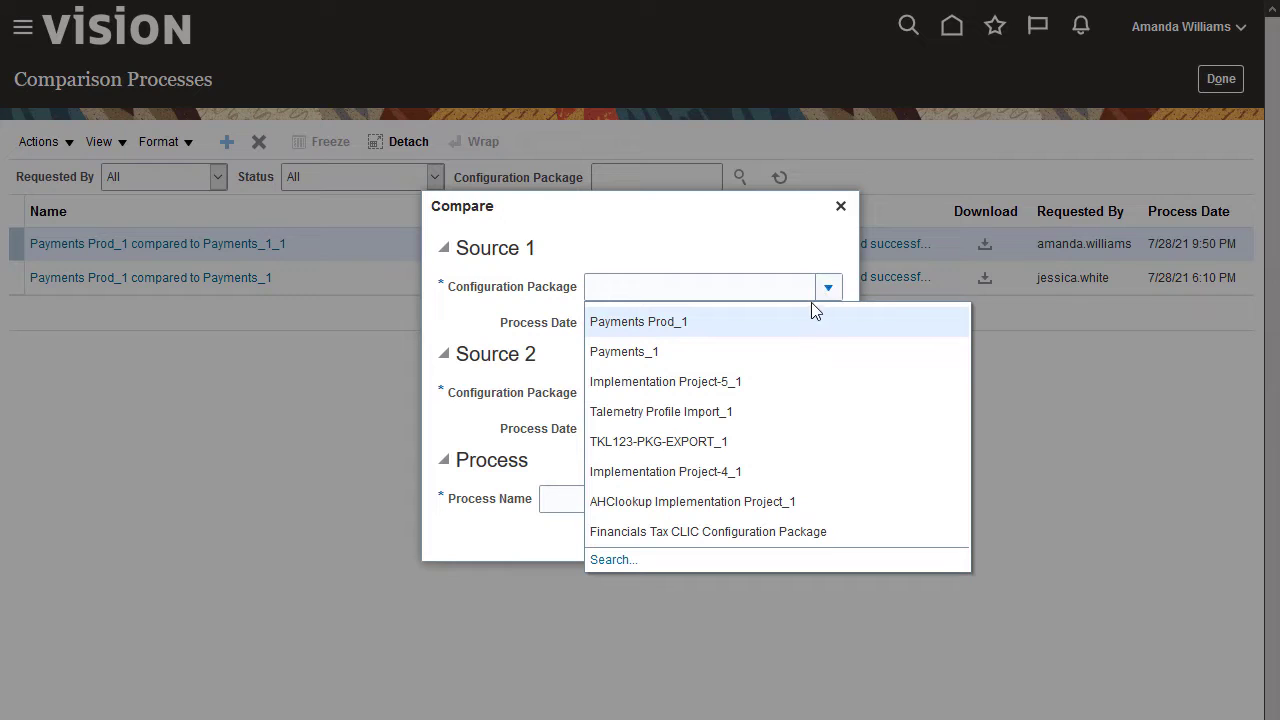
{"action": "left_click", "coordinate": [792, 323]}
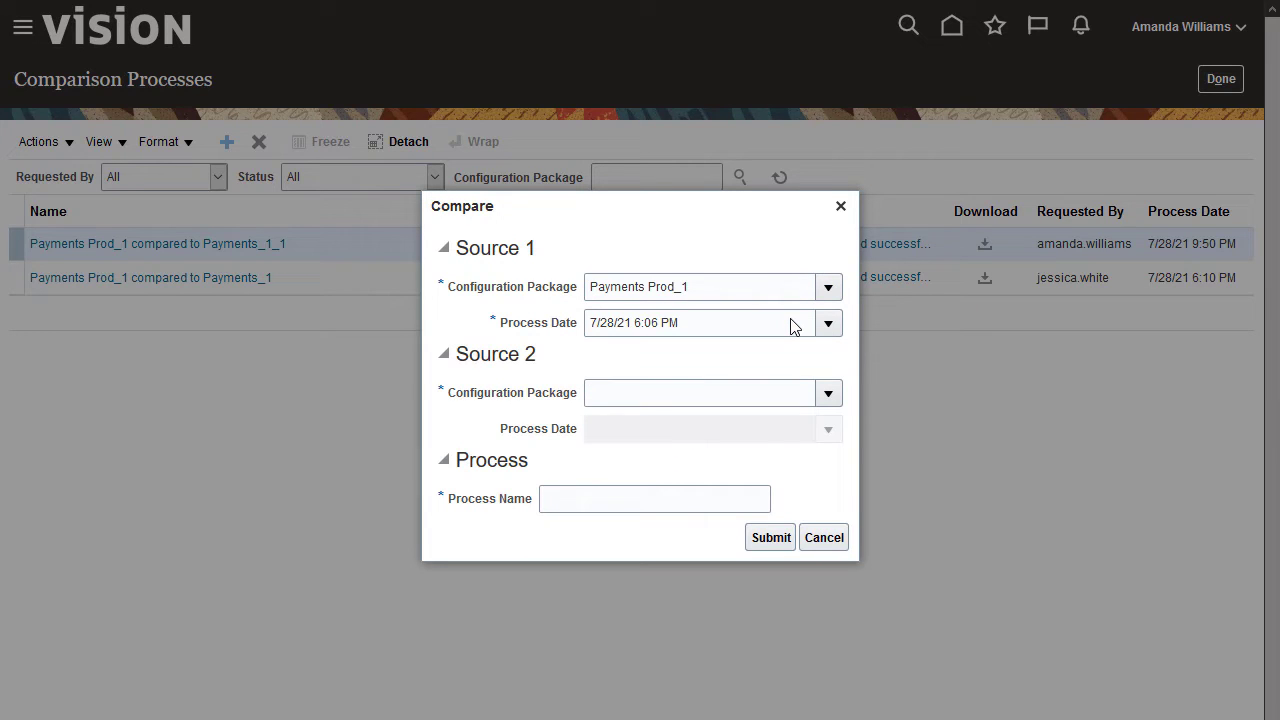
{"action": "left_click", "coordinate": [828, 395]}
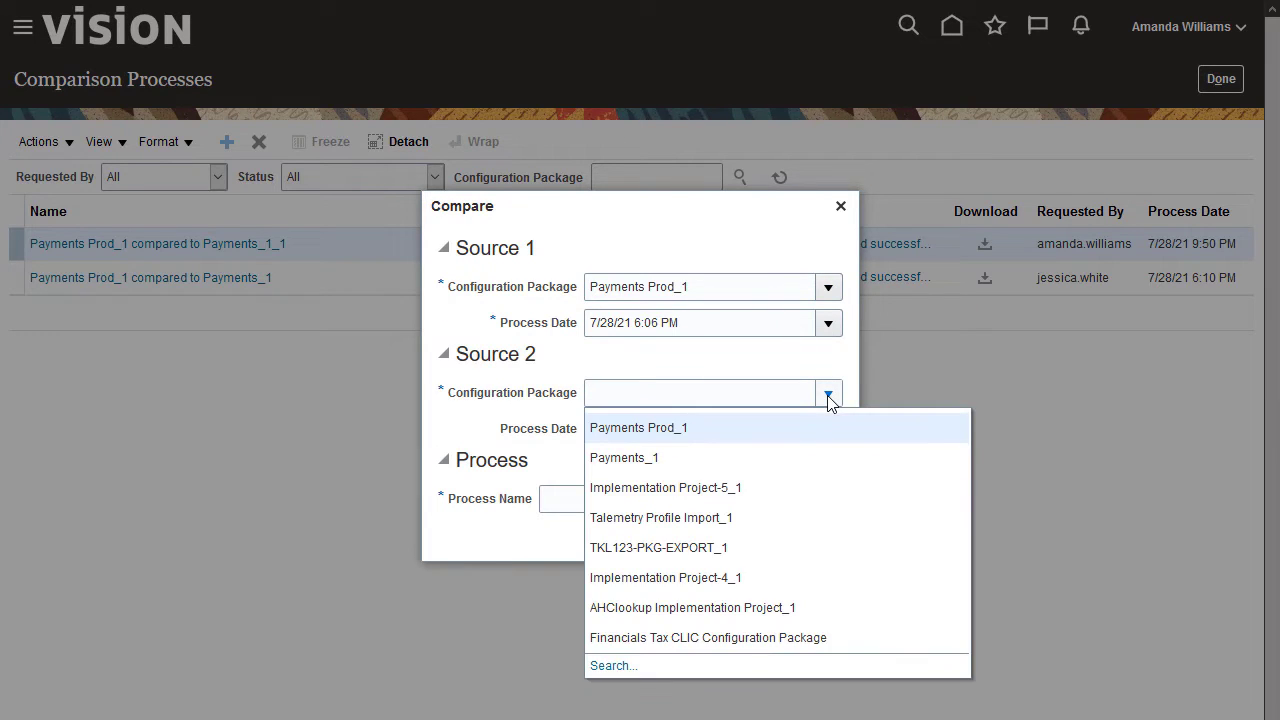
{"action": "left_click", "coordinate": [644, 455]}
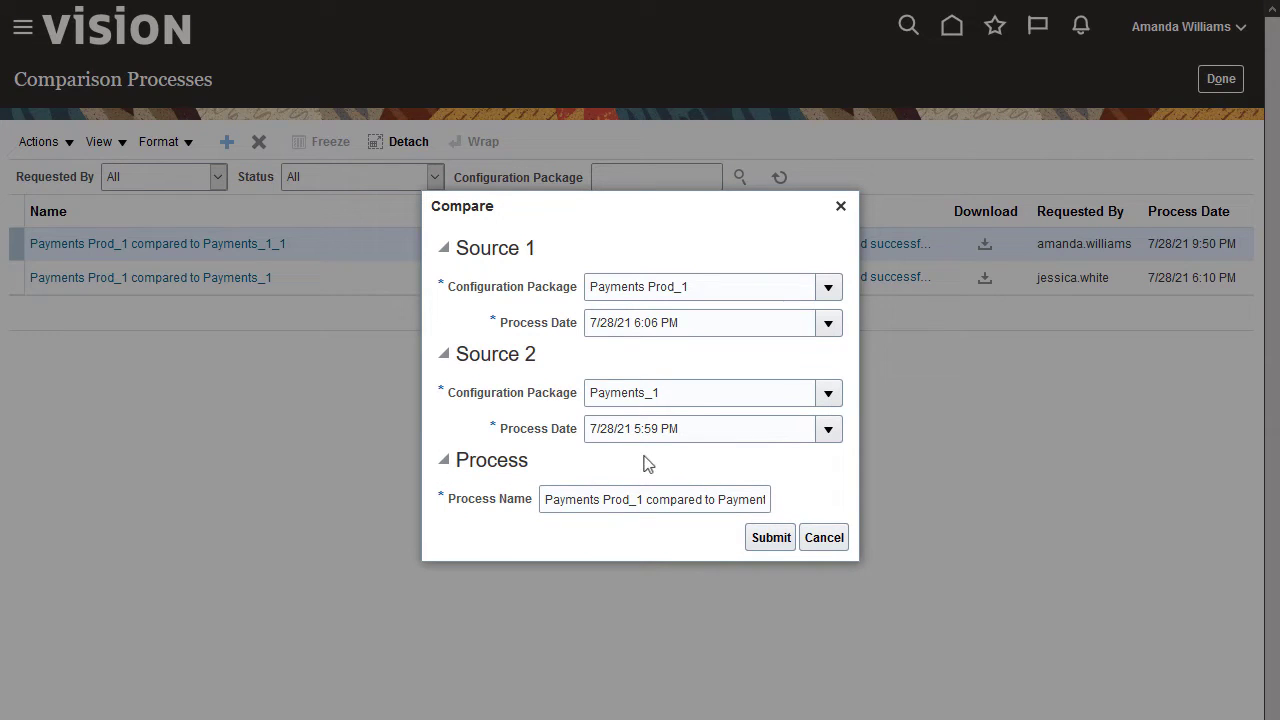
{"action": "left_click", "coordinate": [776, 542]}
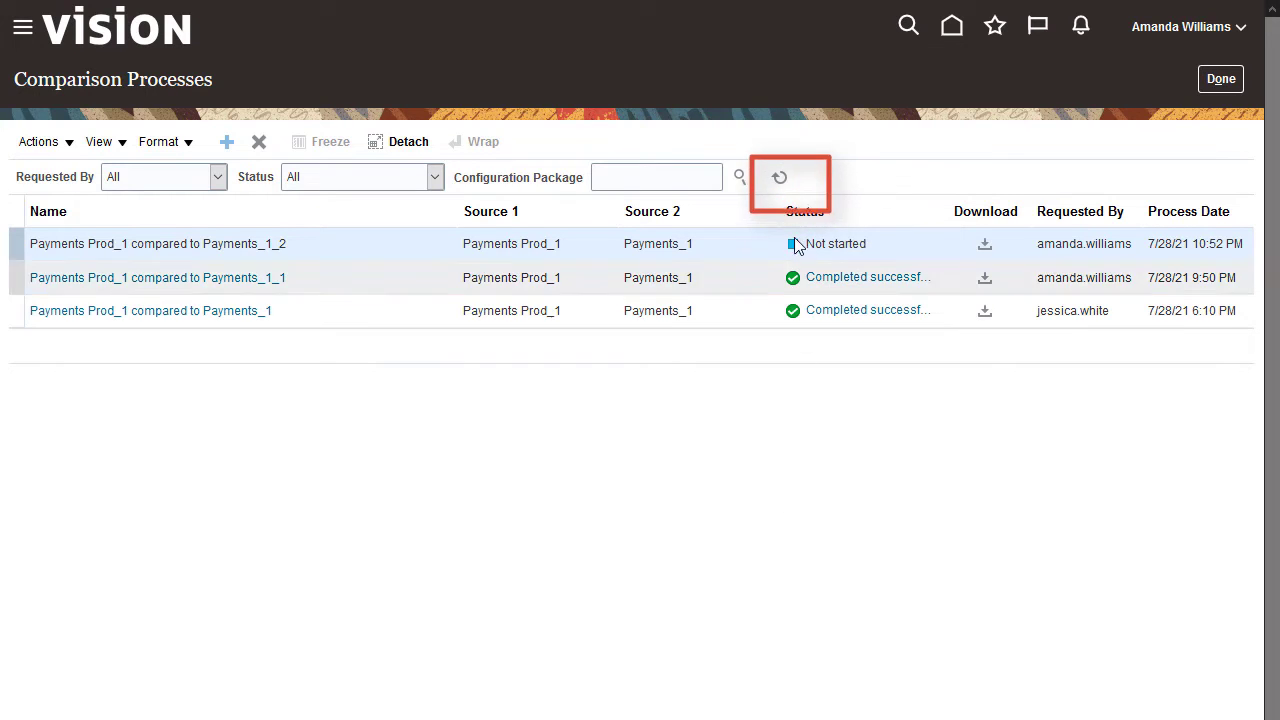
Refresh until the new comparison completes, then open its results showing 31 discrepant objects
{"action": "left_click", "coordinate": [780, 178]}
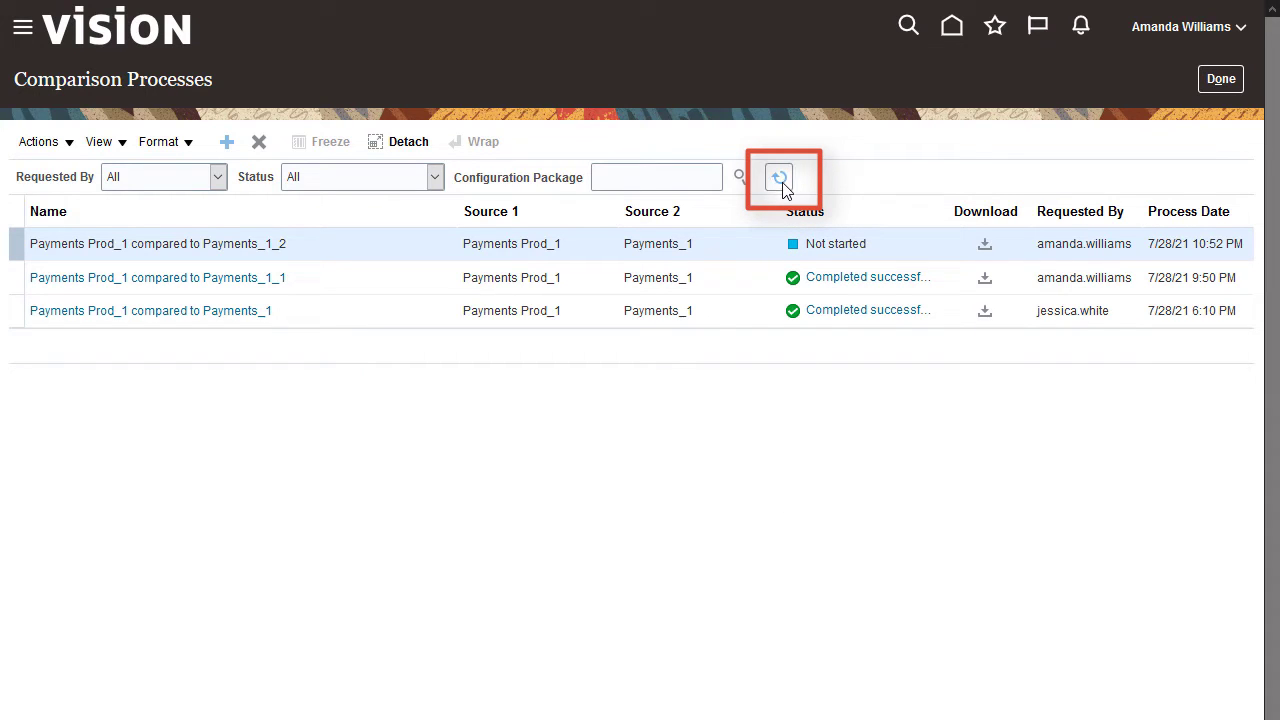
{"action": "left_click", "coordinate": [777, 182]}
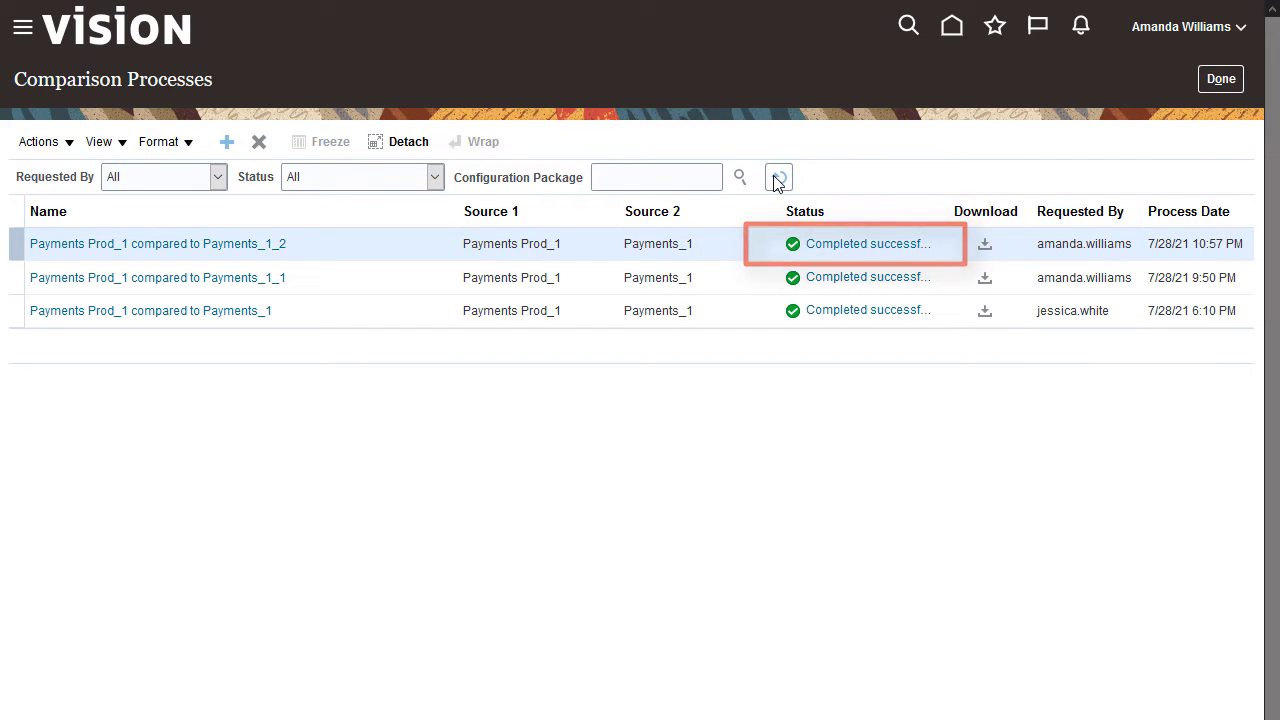
{"action": "left_click", "coordinate": [252, 248]}
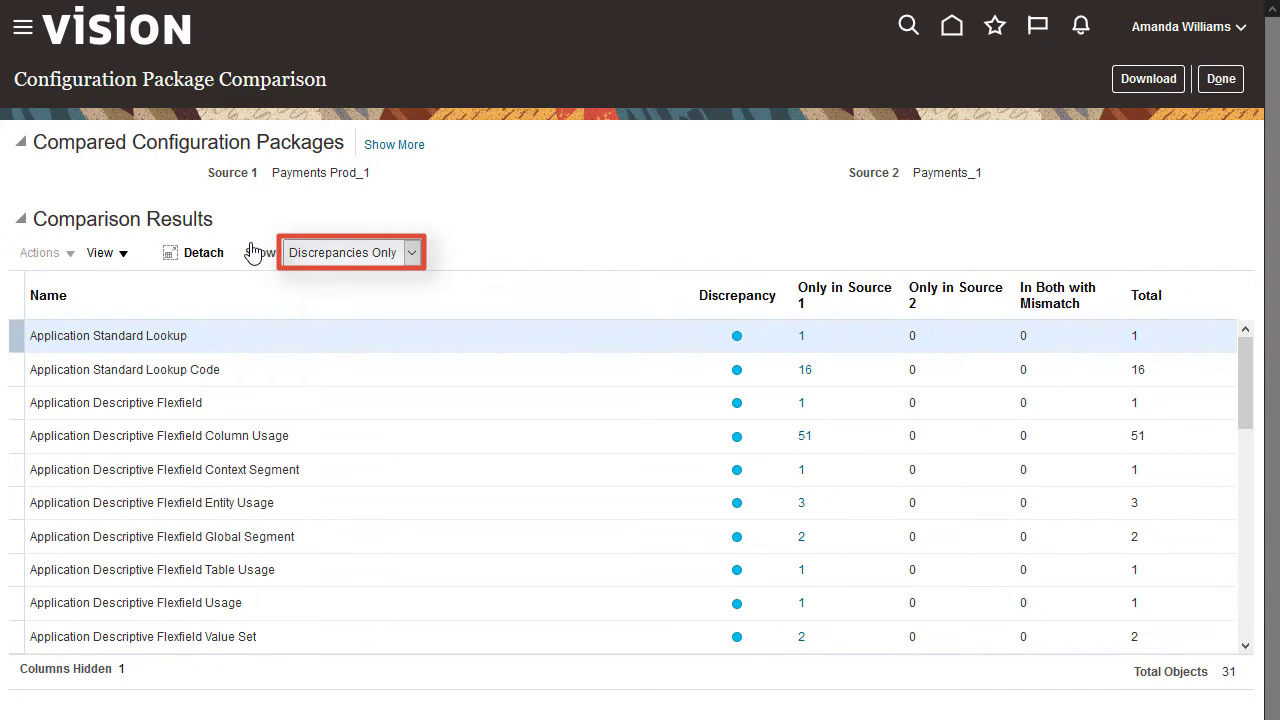
Set the comparison results Show filter to Discrepancies Only
{"action": "left_click", "coordinate": [412, 254]}
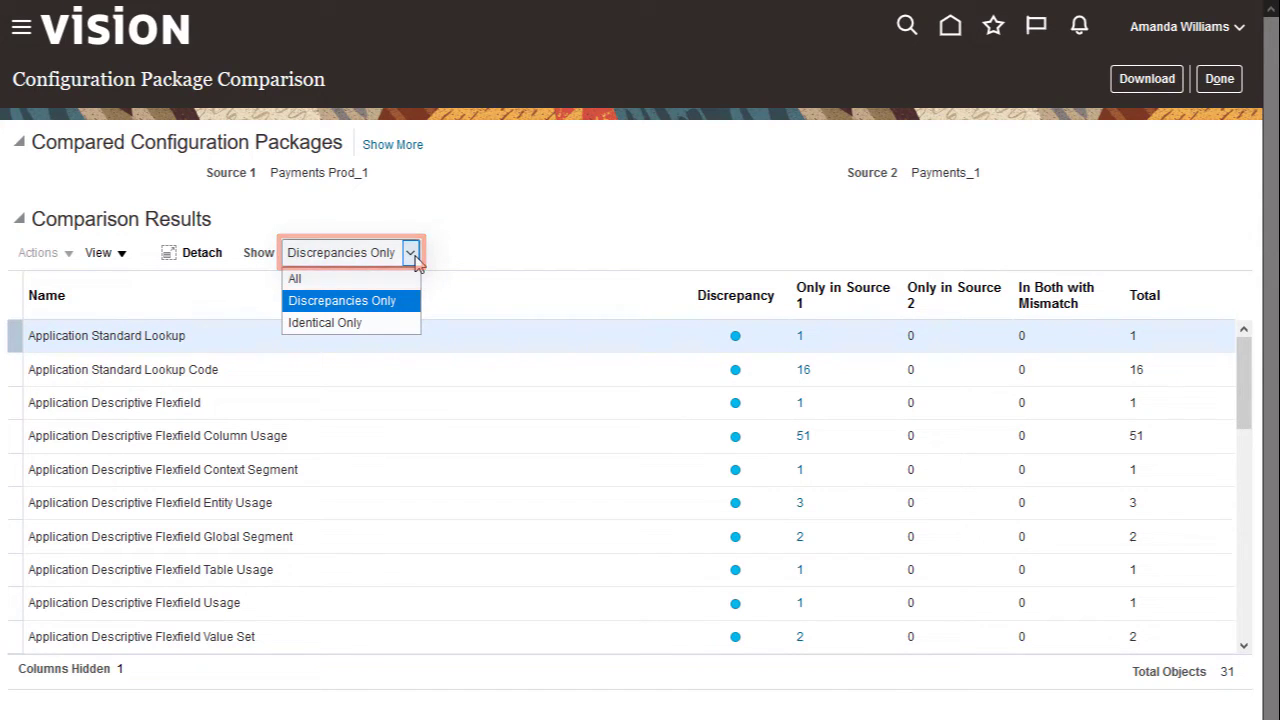
{"action": "left_click", "coordinate": [413, 255]}
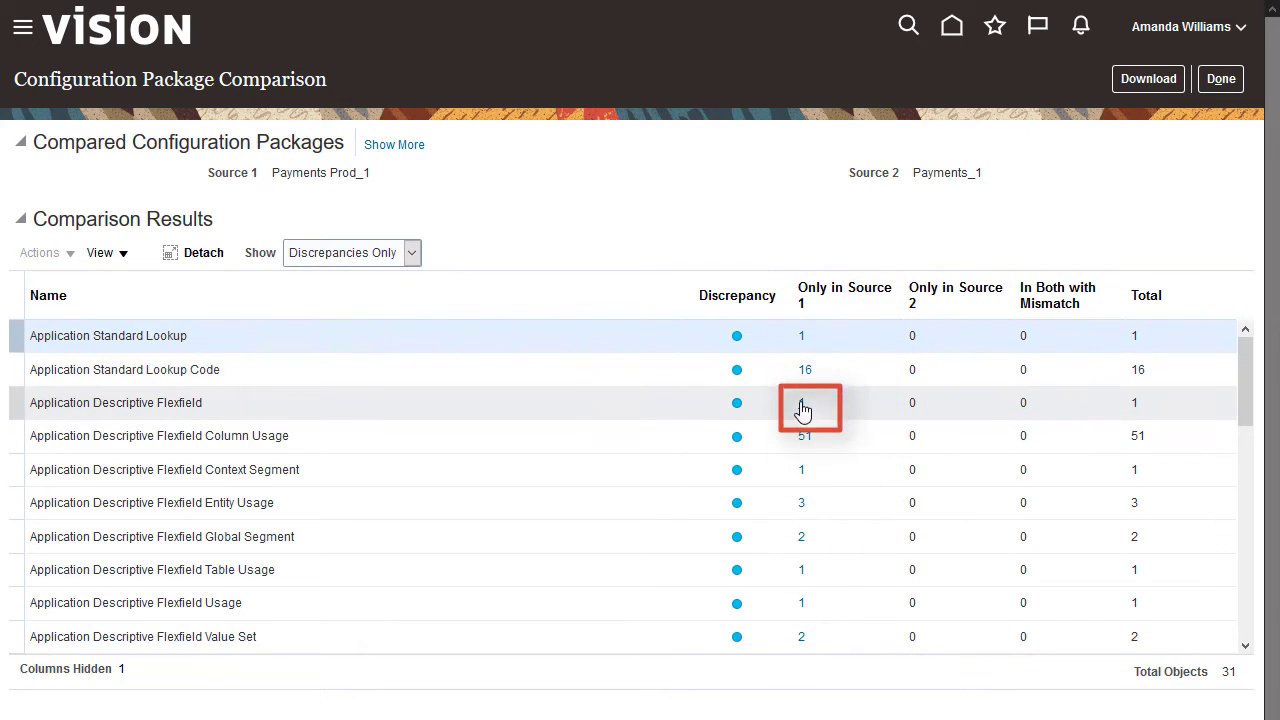
{"action": "left_click", "coordinate": [801, 404]}
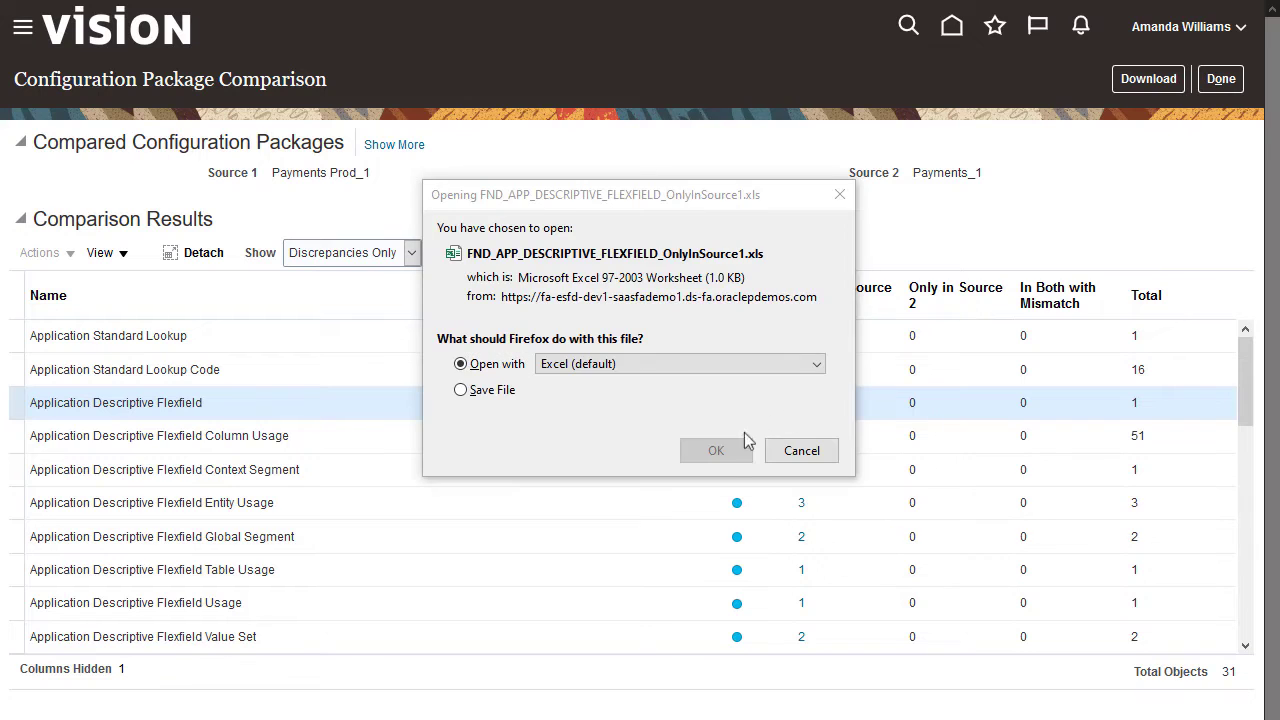
{"action": "left_click", "coordinate": [716, 451]}
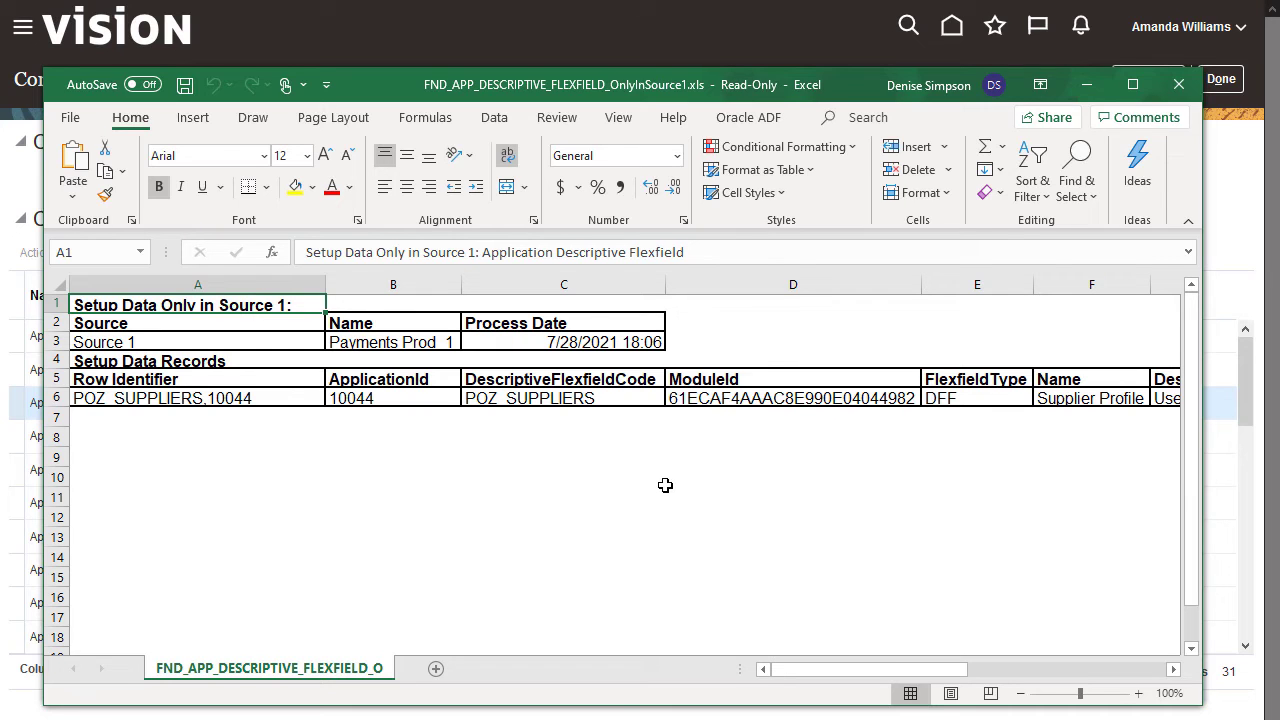
{"action": "left_click", "coordinate": [1178, 88]}
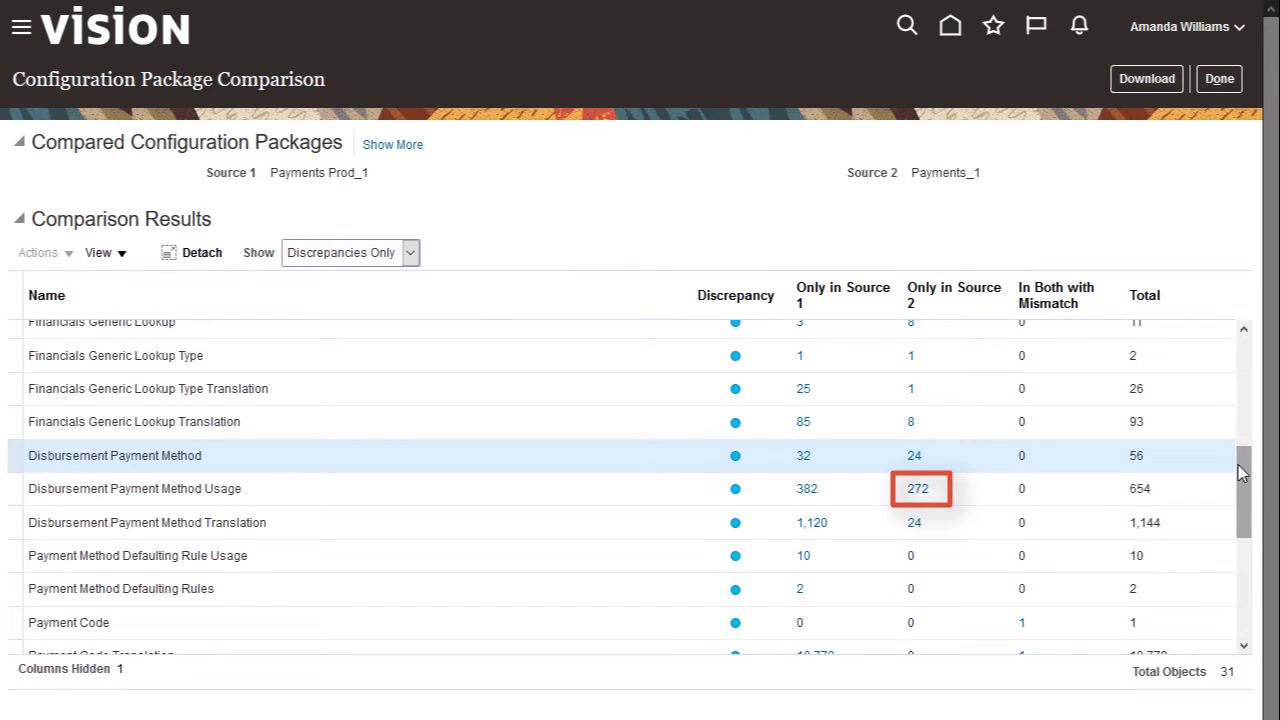
Open the 272 Only in Source 2 Disbursement Payment Method Usage records as an Excel report
{"action": "left_click_drag", "start_coordinate": [1240, 472], "coordinate": [1240, 466]}
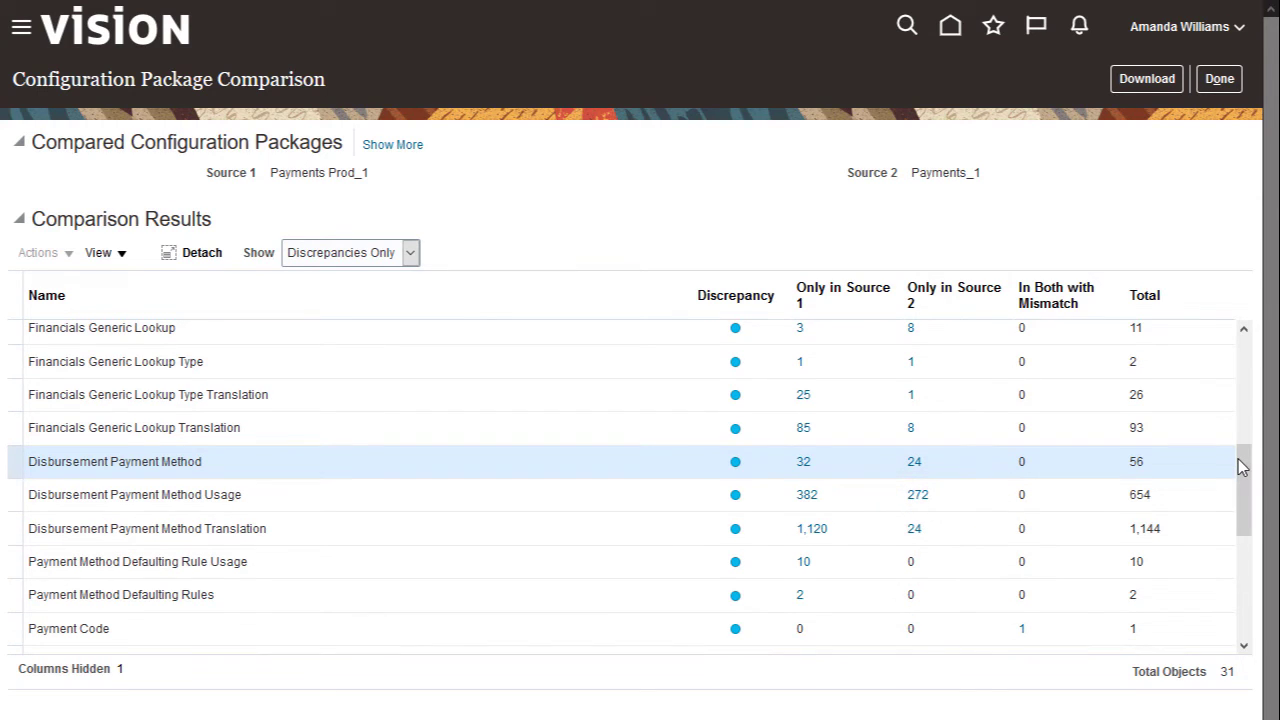
{"action": "left_click", "coordinate": [917, 494]}
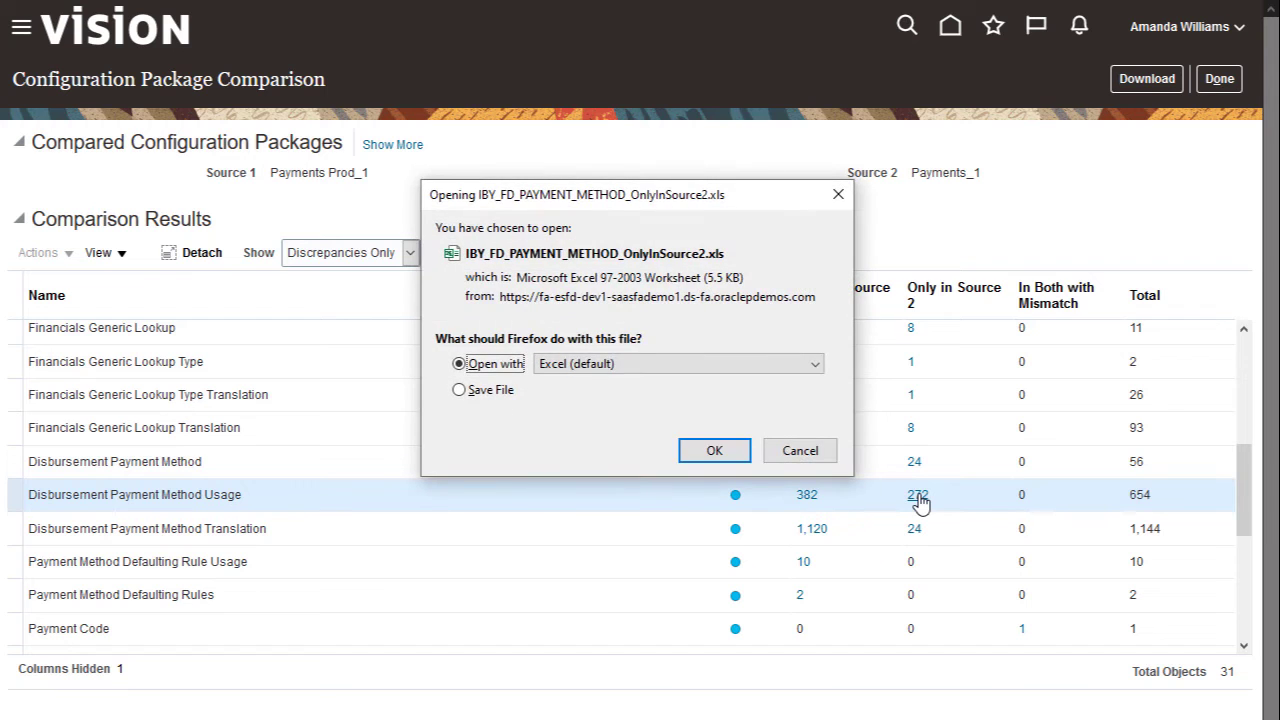
{"action": "left_click", "coordinate": [722, 450]}
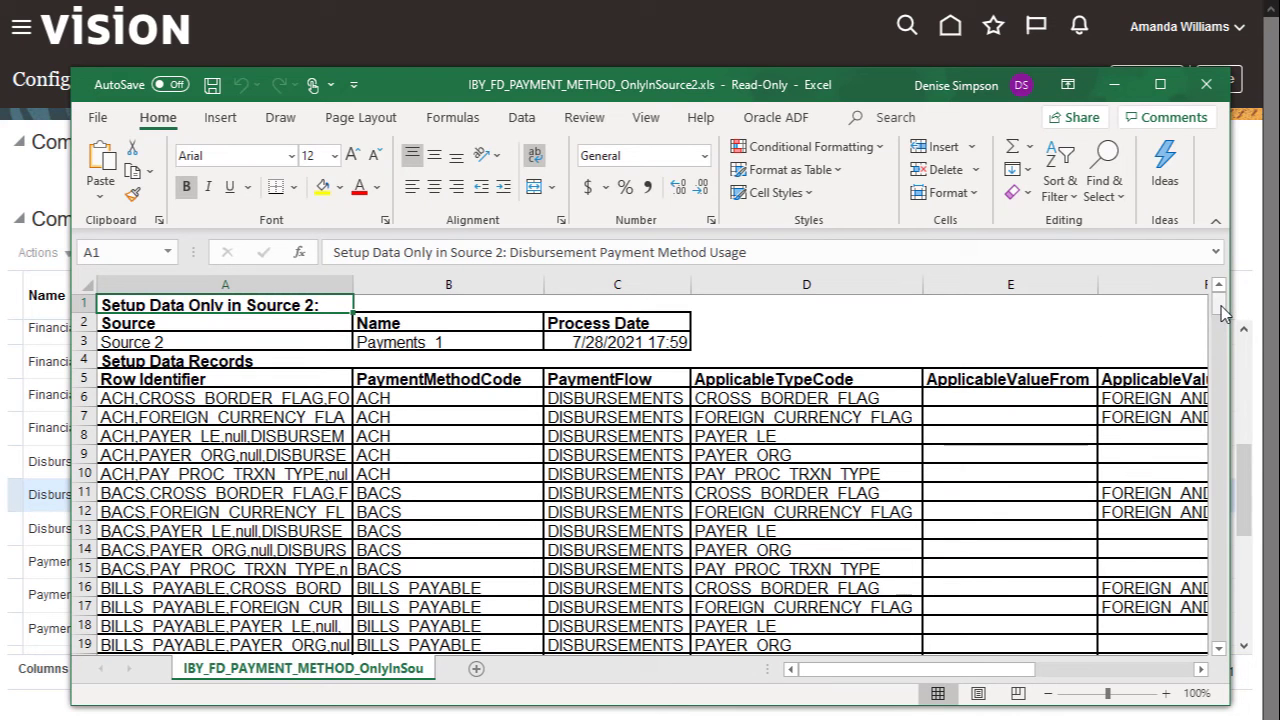
{"action": "left_click_drag", "start_coordinate": [1222, 313], "coordinate": [1220, 298]}
Close Excel and open the Payment Code In Both with Mismatch report (count 1) in Excel
{"action": "left_click", "coordinate": [1205, 89]}
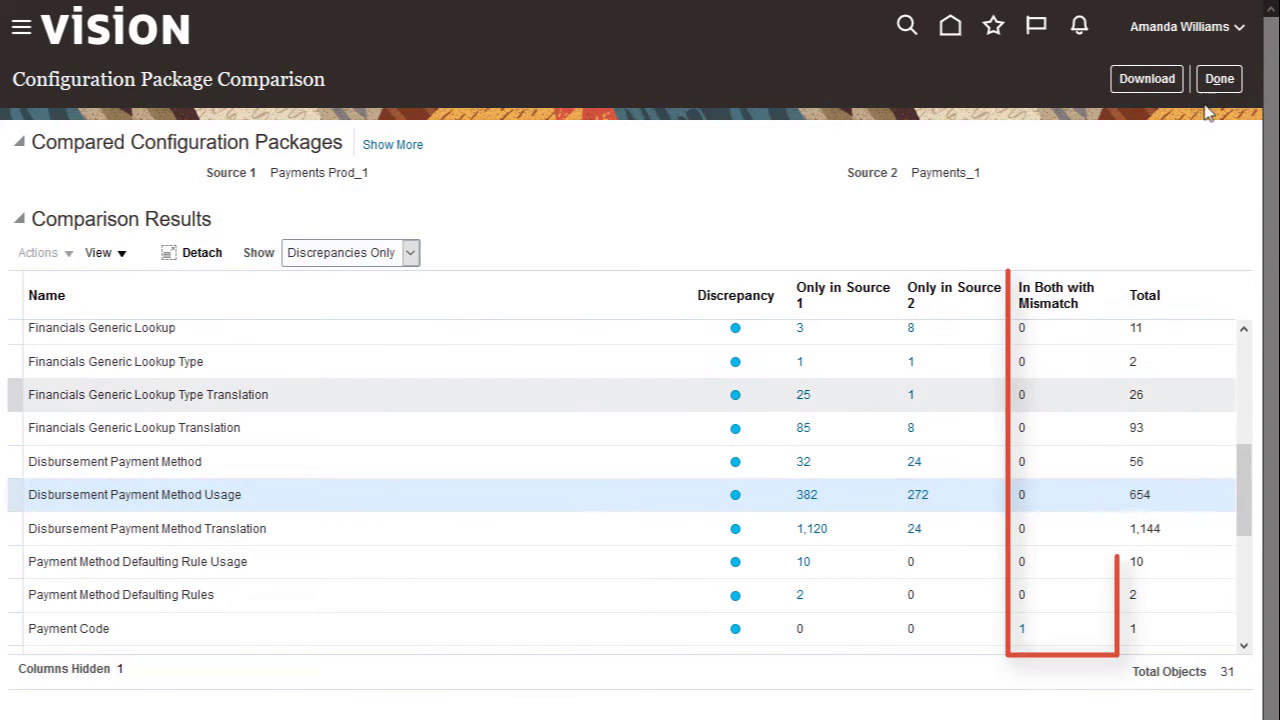
{"action": "left_click_drag", "start_coordinate": [1246, 481], "coordinate": [1246, 527]}
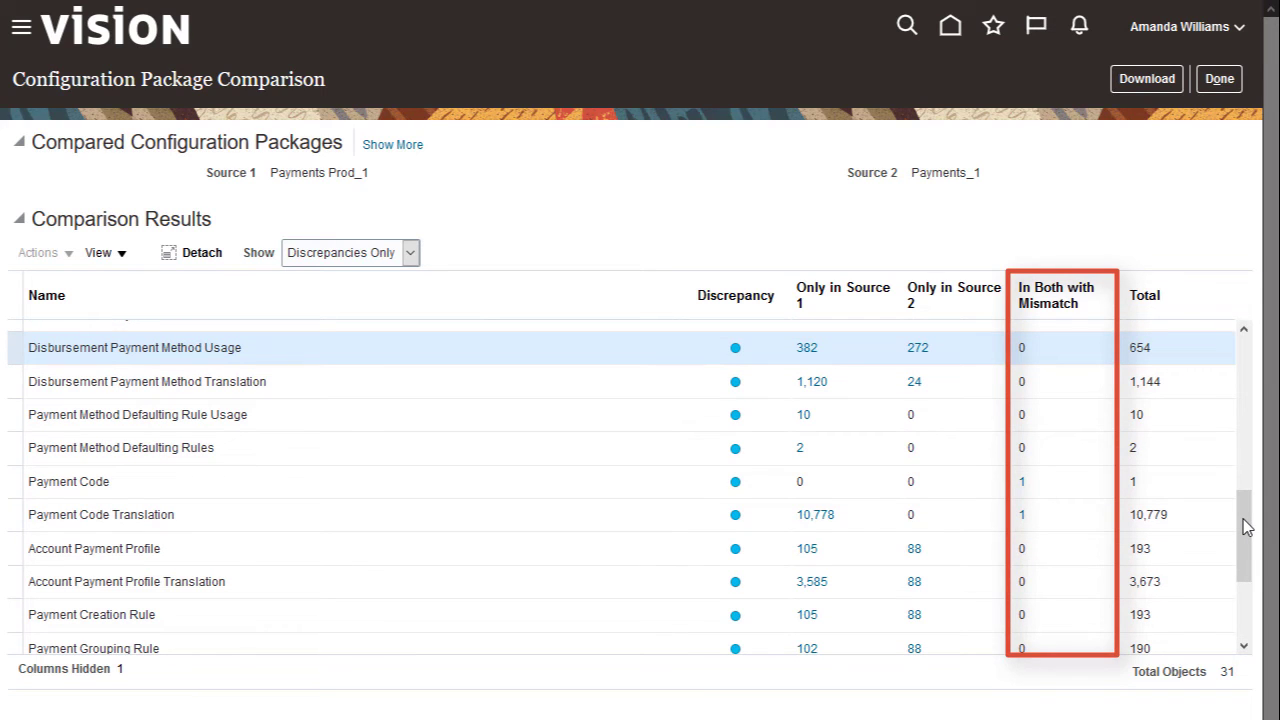
{"action": "left_click", "coordinate": [1023, 486]}
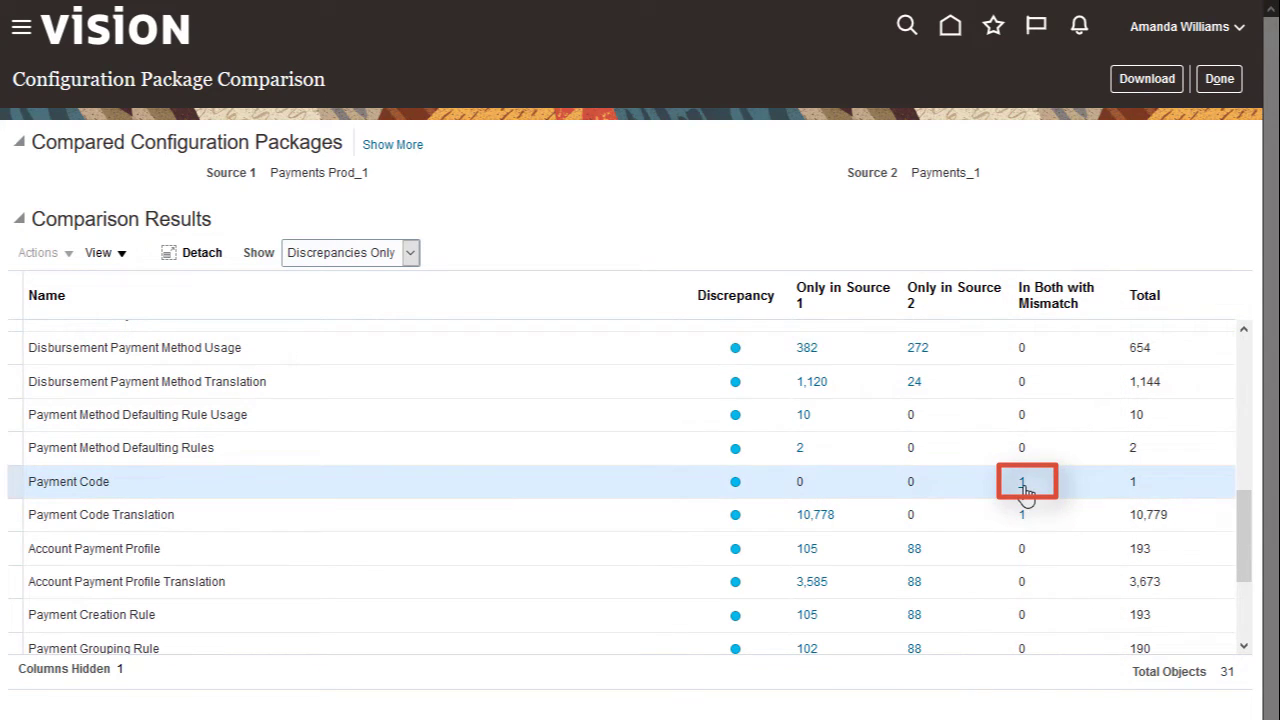
{"action": "left_click", "coordinate": [712, 446]}
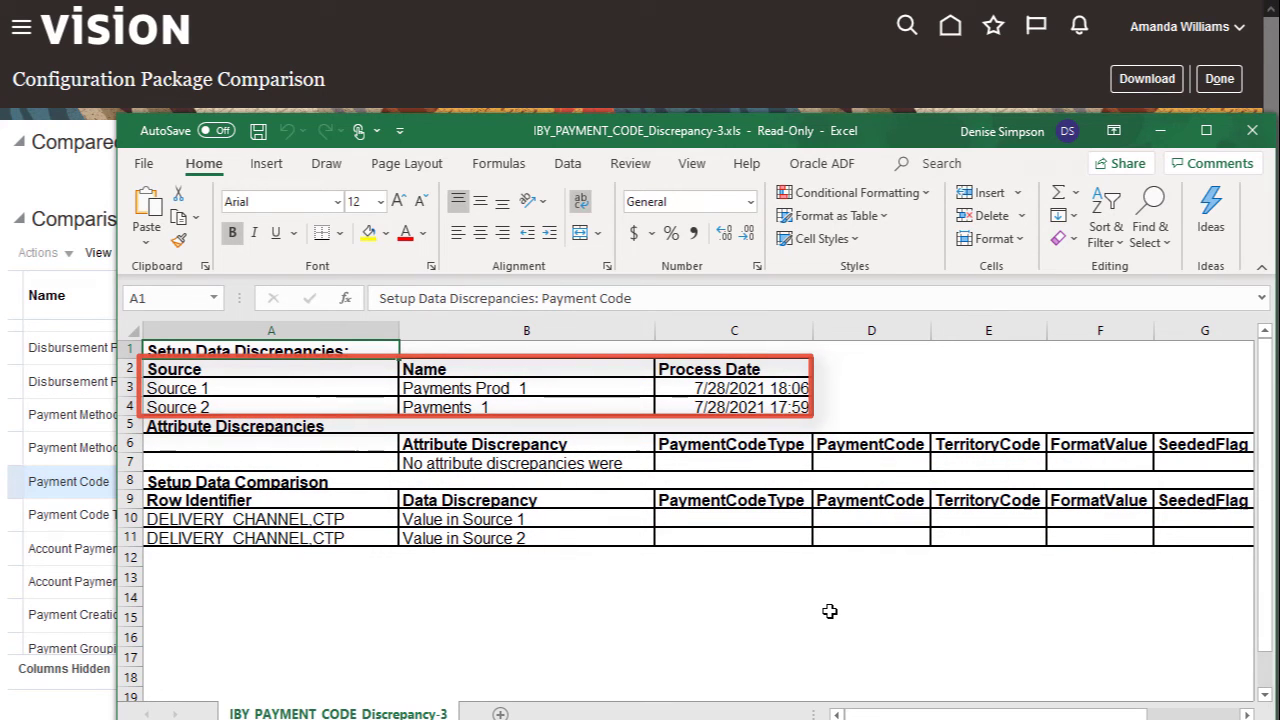
Select columns A:B, apply Freeze First Column, and scroll right to check it stays fixed
{"action": "left_click_drag", "start_coordinate": [358, 332], "coordinate": [446, 331]}
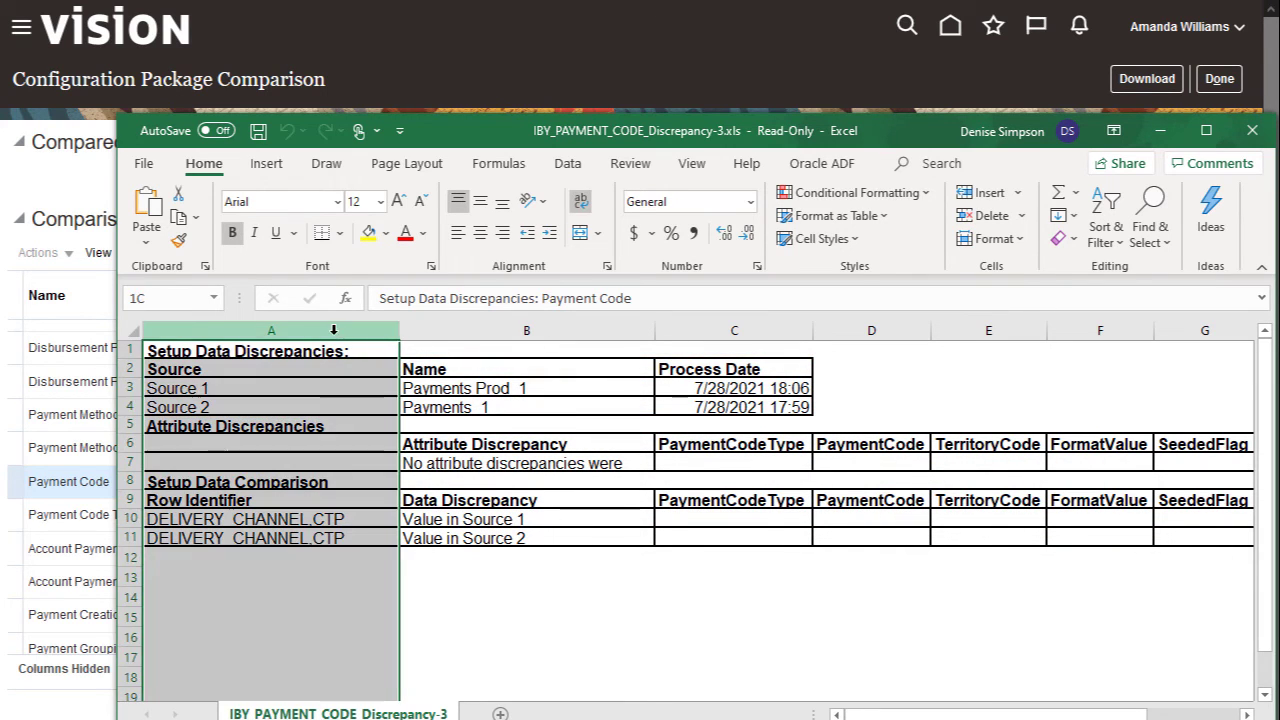
{"action": "left_click", "coordinate": [691, 163]}
{"action": "left_click", "coordinate": [793, 238]}
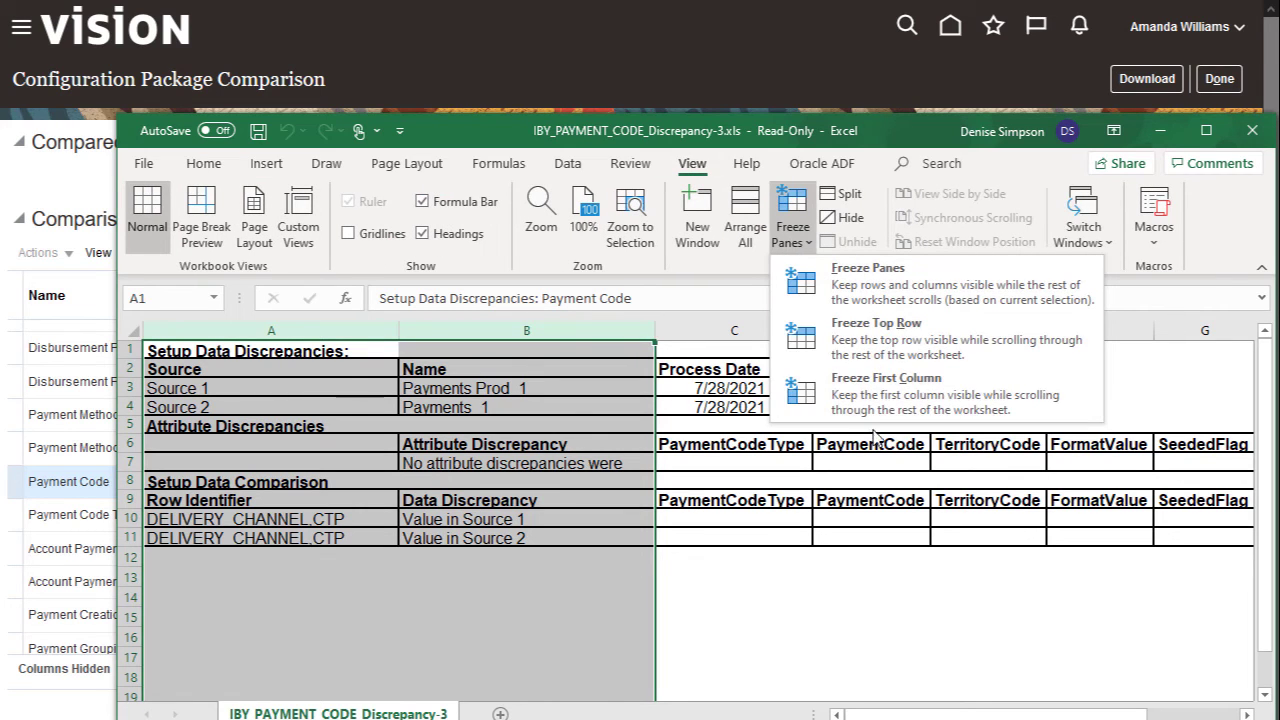
{"action": "left_click", "coordinate": [871, 410]}
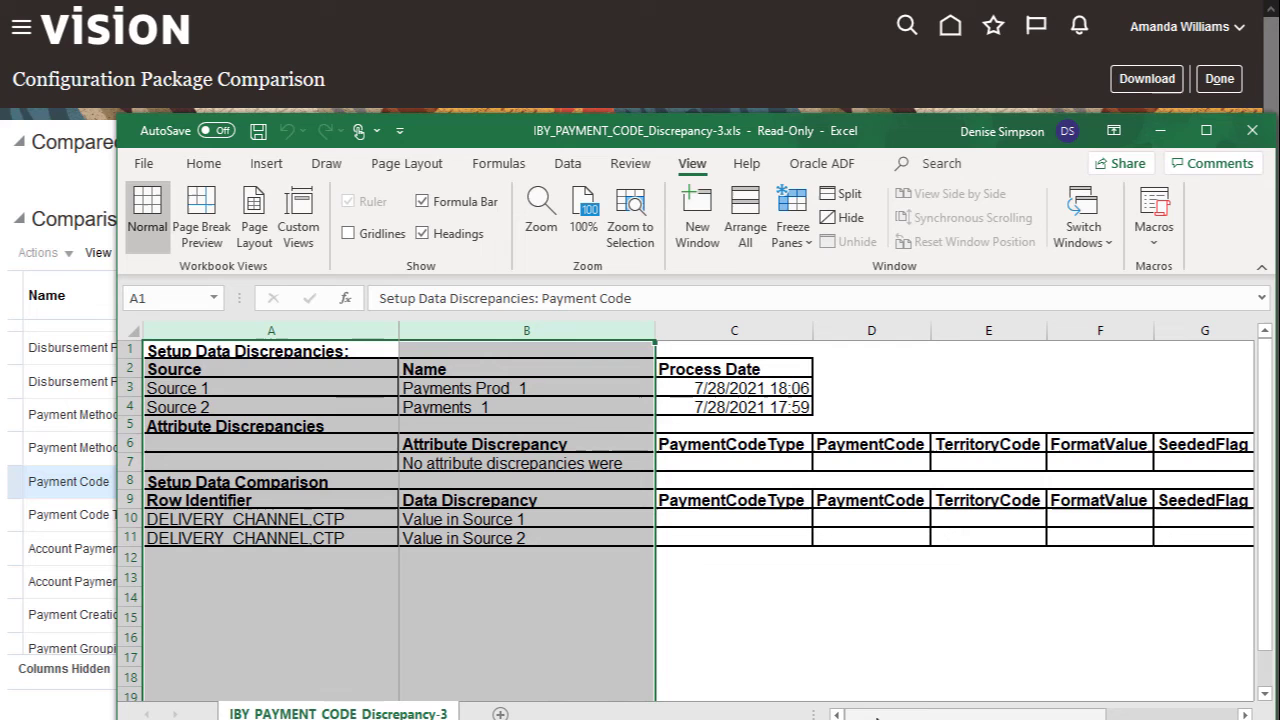
{"action": "mouse_move", "coordinate": [866, 714]}
{"action": "left_mouse_down"}
{"action": "mouse_move", "coordinate": [1037, 716]}
{"action": "mouse_move", "coordinate": [849, 701]}
{"action": "left_mouse_up"}
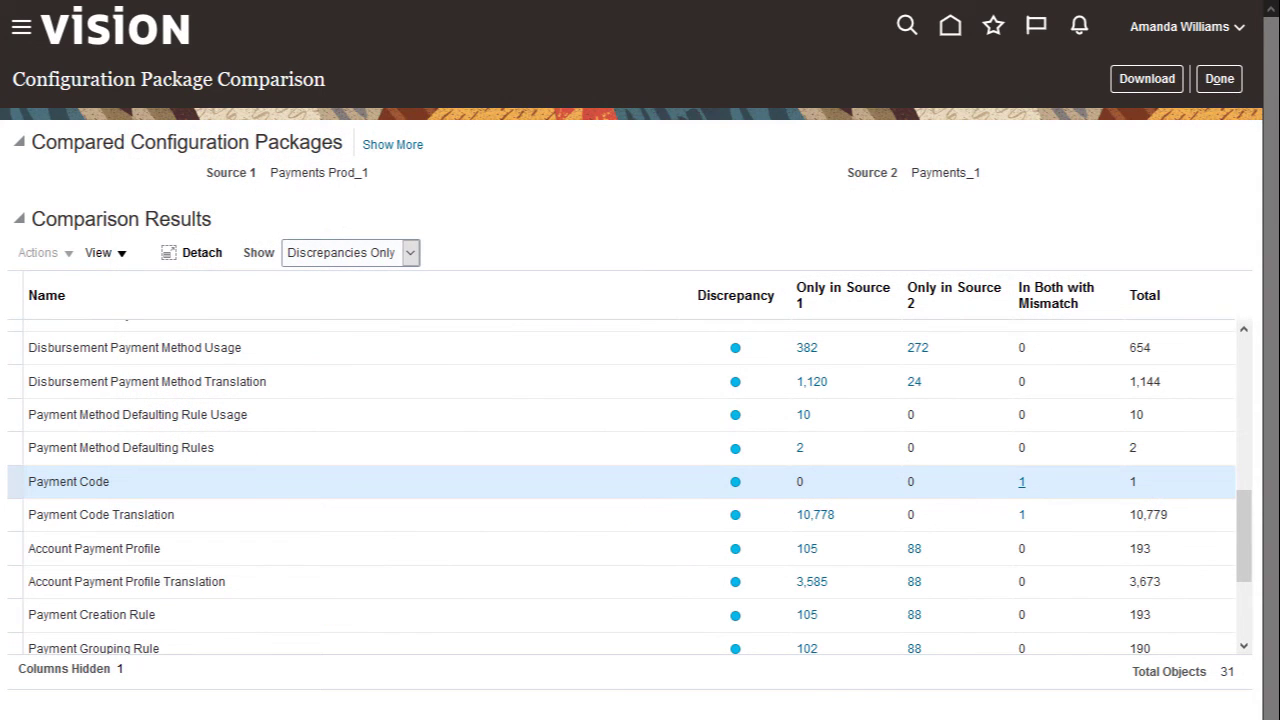
Finish the review with Done on the Payments Prod_1 versus Payments_1 comparison page
{"action": "left_click", "coordinate": [1228, 80]}
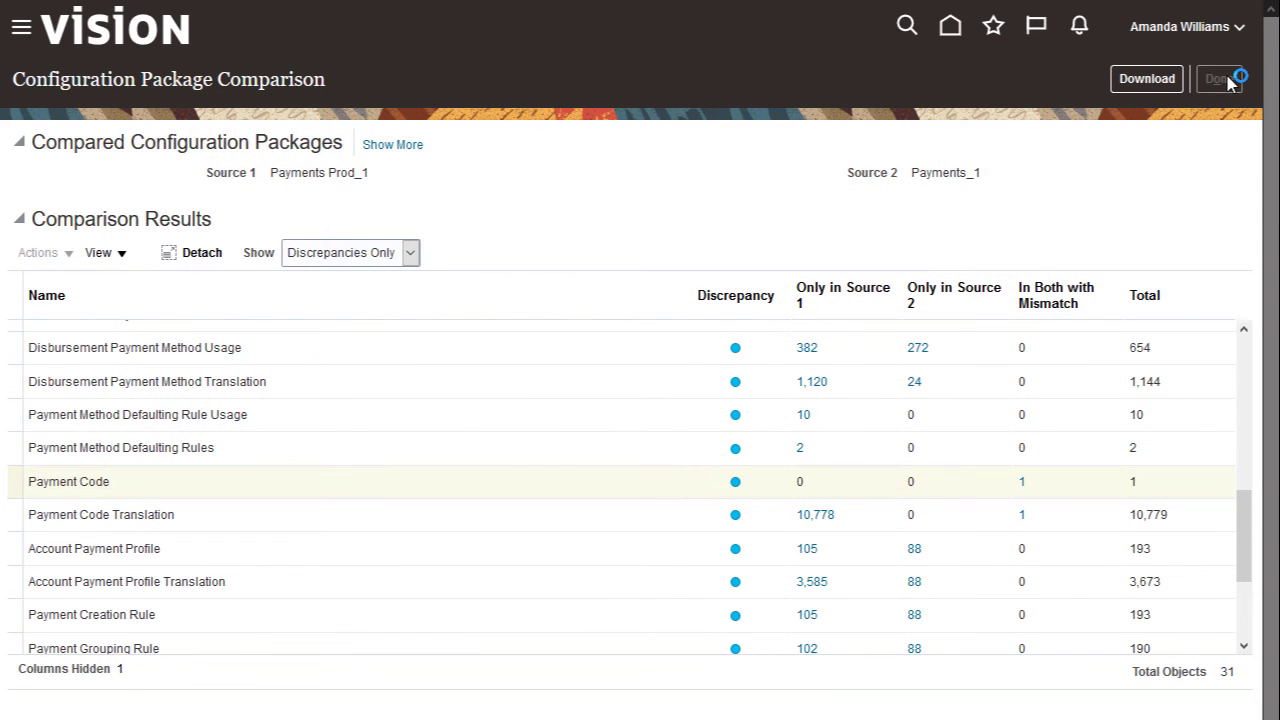